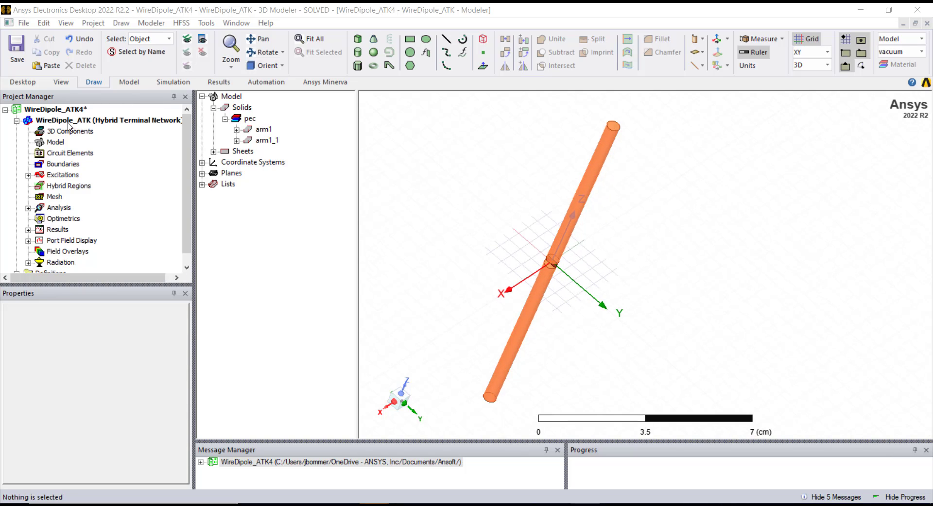
- Enlarge the Project Manager panel so the tree reaches the Definitions node
left_click_drag(70, 286, 71, 326)
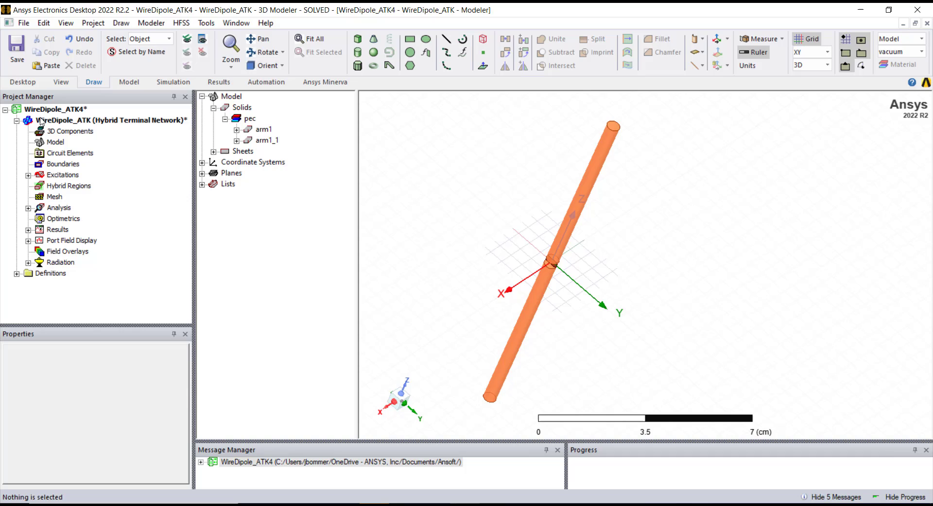
- Switch the ribbon to the View tab, then the Desktop tab of project commands
left_click(60, 83)
left_click(35, 85)
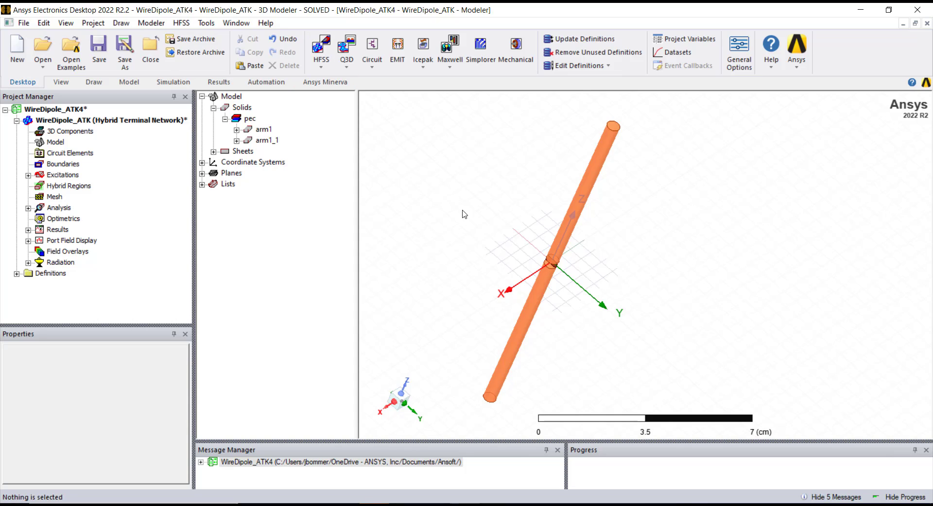
scroll(467, 217, "down", 1)
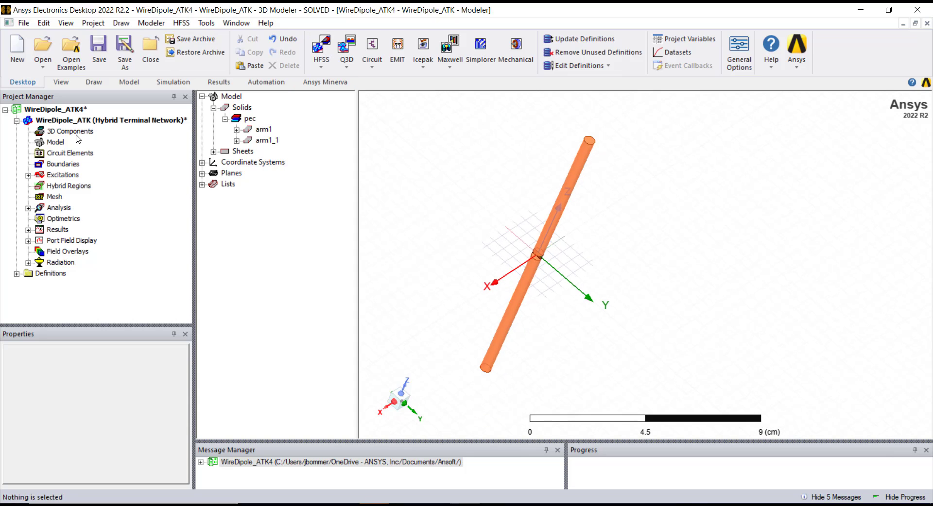
- Expand Excitations and Analysis to show port 1 and the ATK_Solution setup
left_click(27, 175)
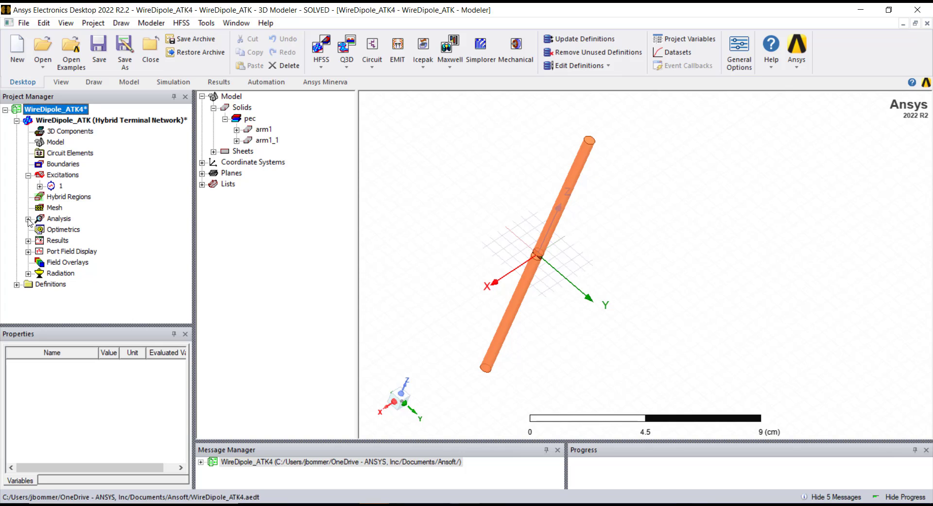
left_click(27, 220)
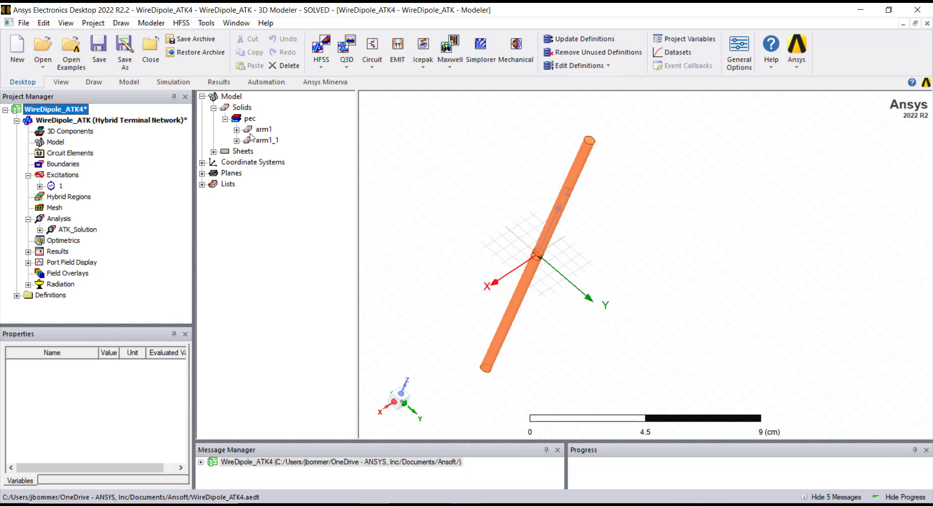
- Expand Sheets and the arm1 and arm1_1 histories, highlighting each dipole arm
left_click(213, 151)
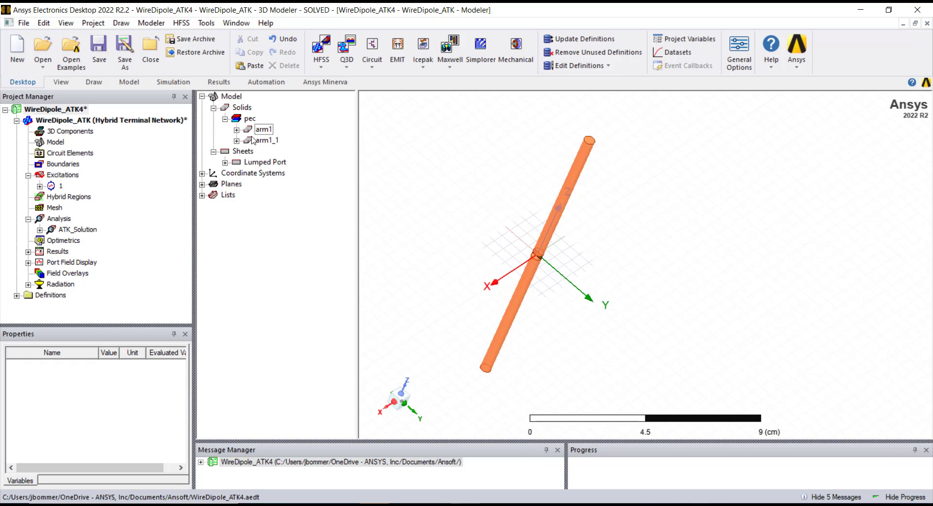
left_click(236, 129)
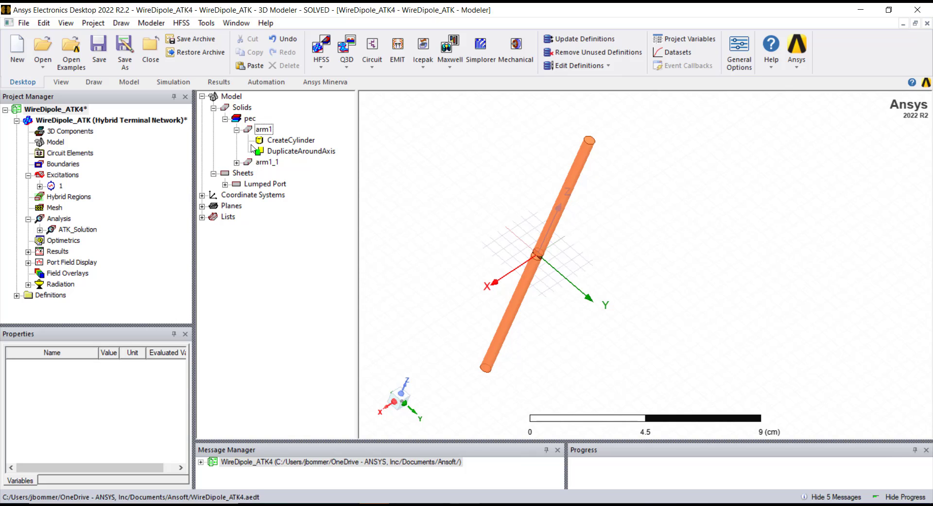
left_click(261, 163)
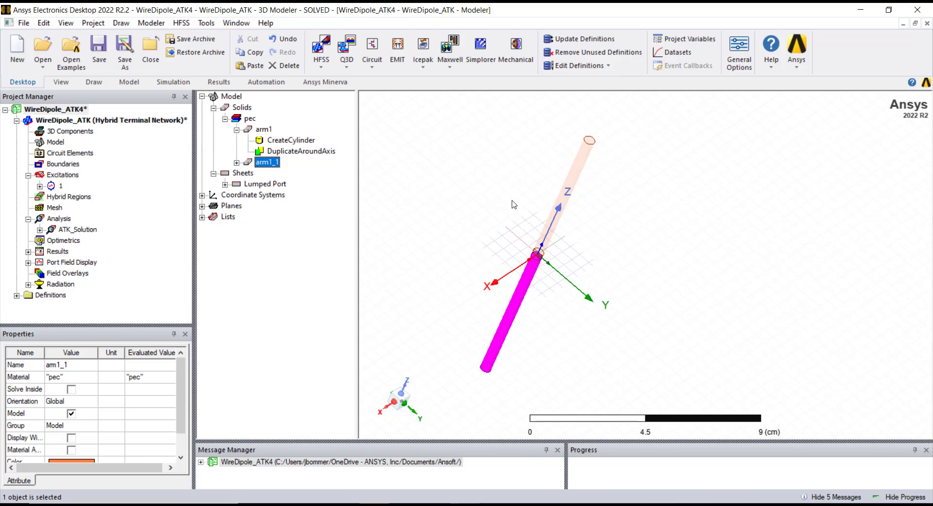
left_click_drag(583, 326, 498, 210, "alt")
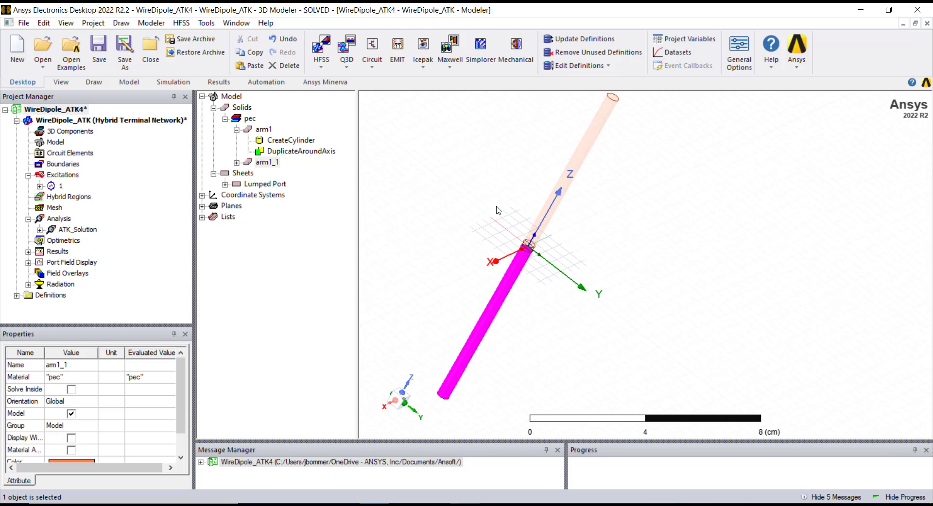
left_click(260, 130)
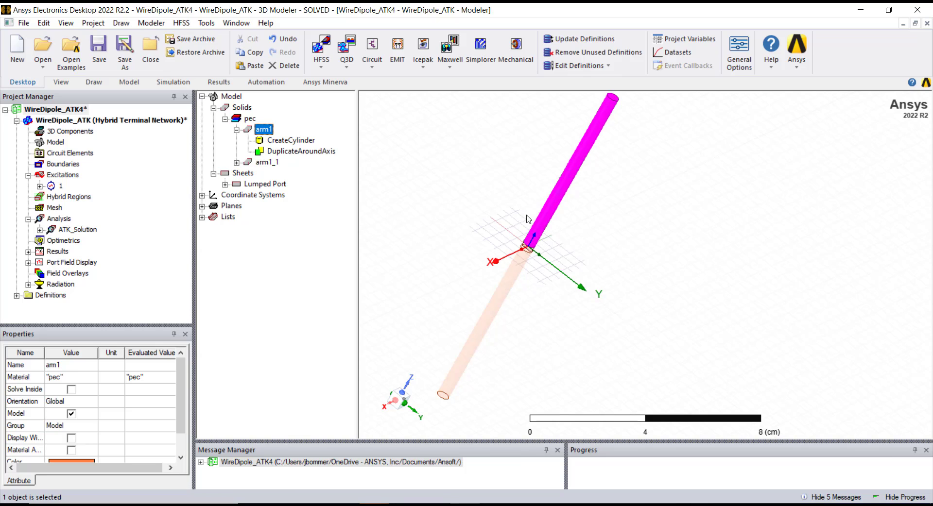
left_click(254, 163)
left_click(239, 173)
left_click(236, 162)
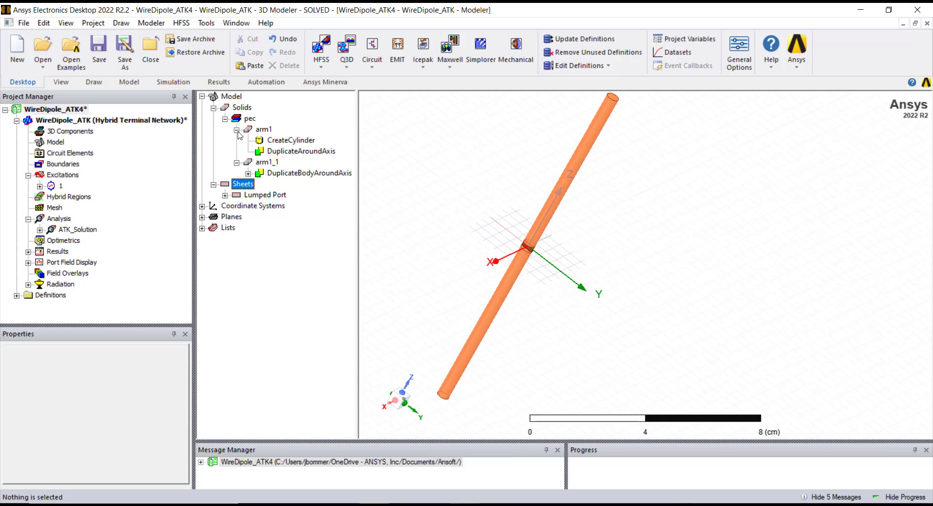
- Expand port1 under Lumped Port, inspect its CreateRectangle dimensions and select it
left_click(225, 195)
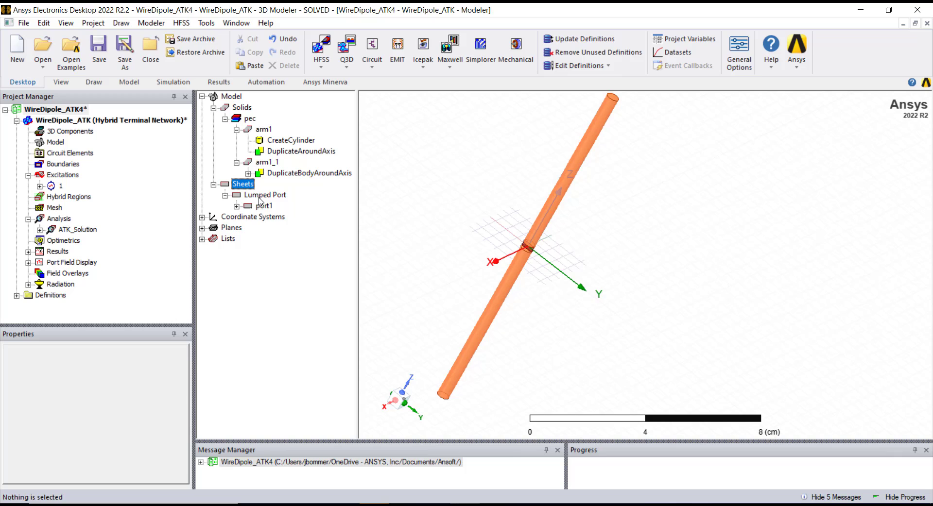
left_click(237, 206)
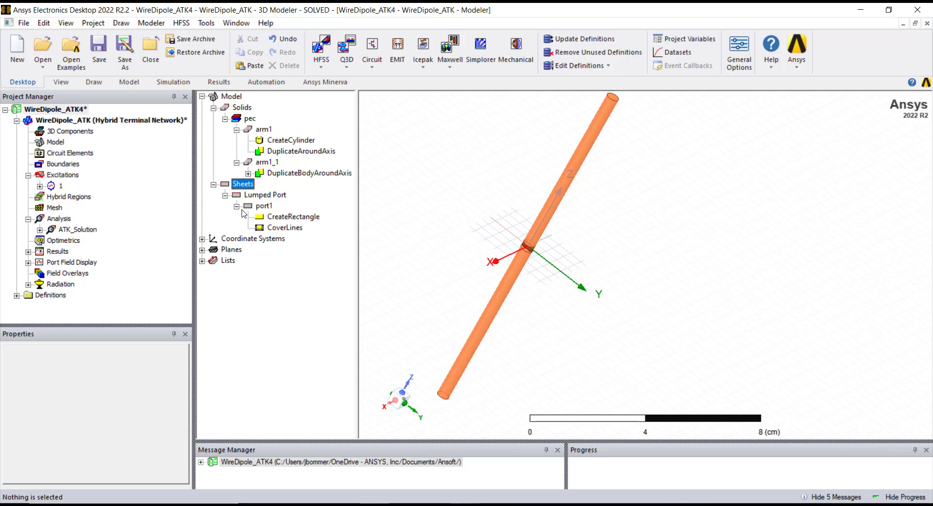
left_click(271, 219)
left_click(264, 206)
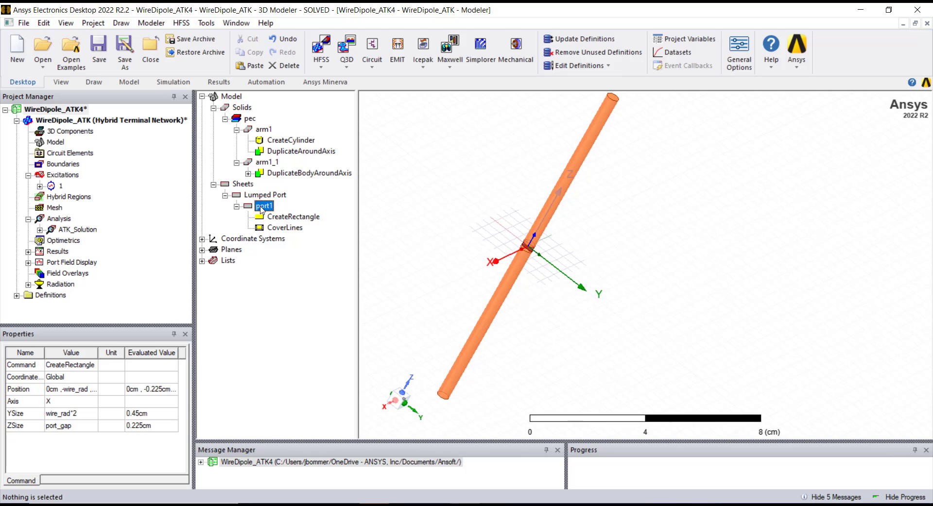
- Zoom out to fit the whole dipole and deselect port1
scroll(572, 270, "up", 10)
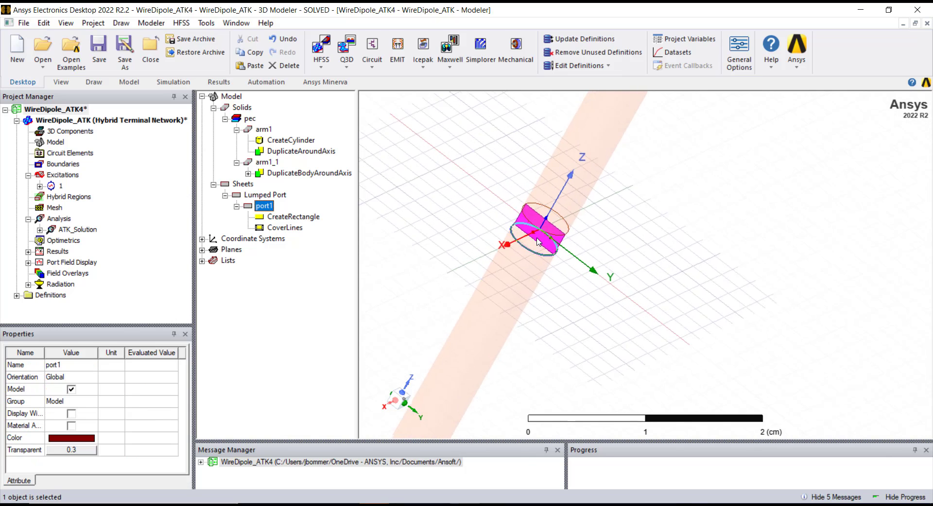
scroll(561, 241, "up", 5)
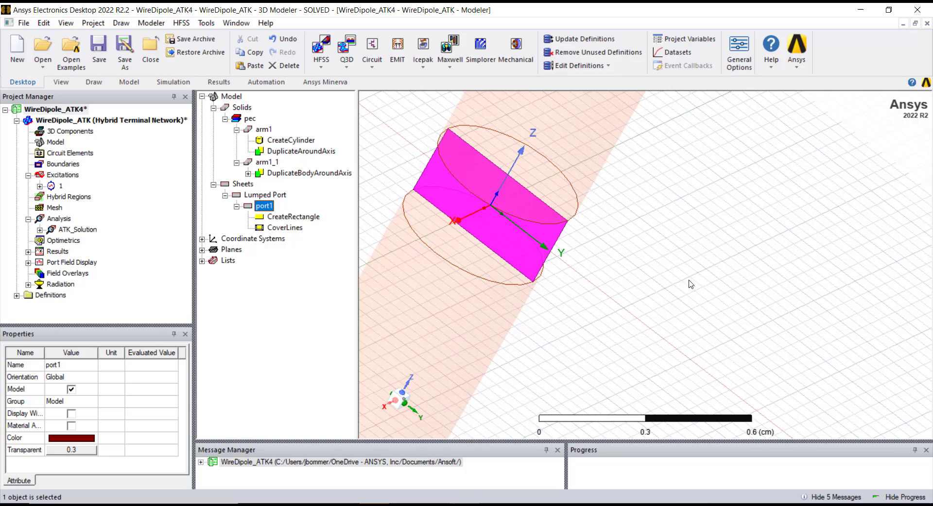
scroll(713, 309, "down", 3)
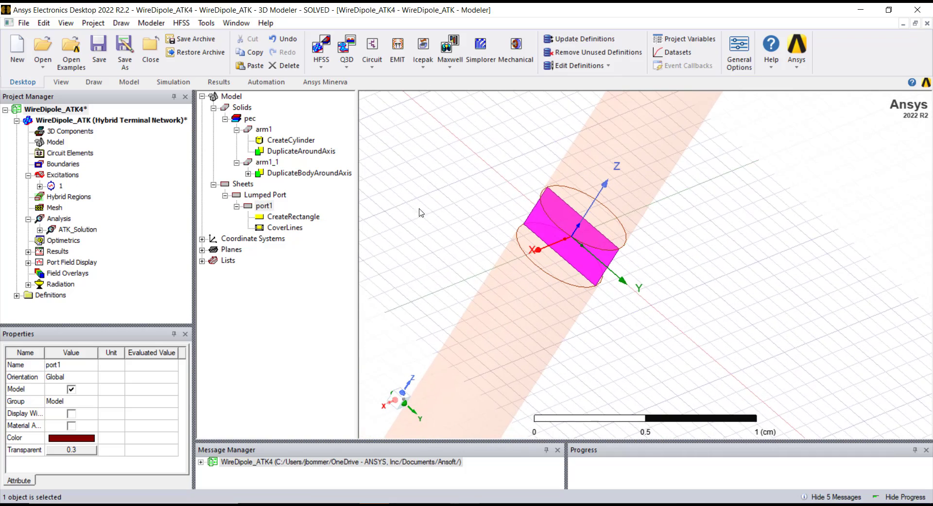
scroll(592, 255, "down", 10)
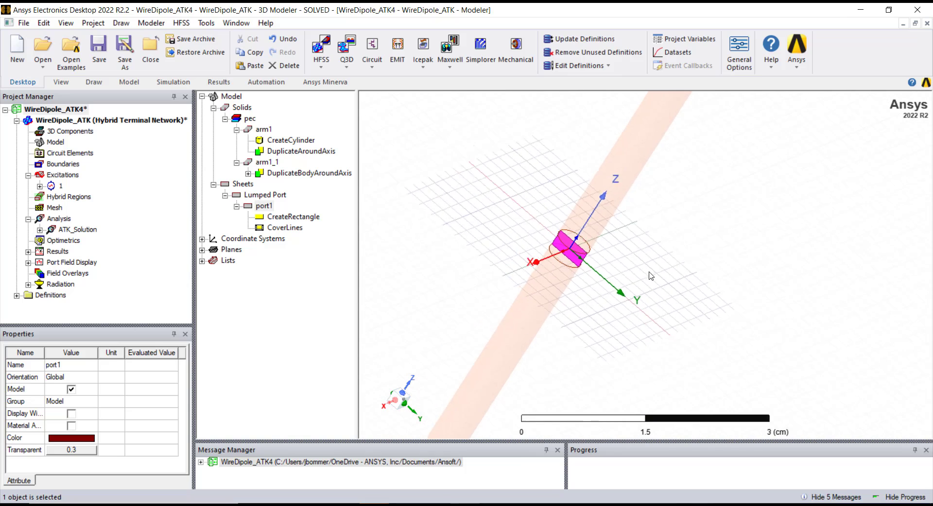
scroll(565, 235, "down", 5)
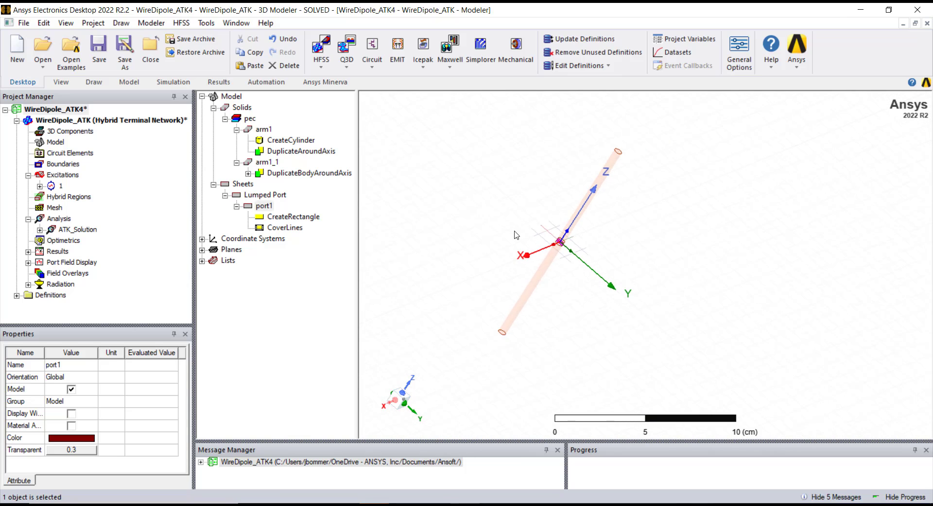
left_click(532, 243)
scroll(533, 244, "up", 1)
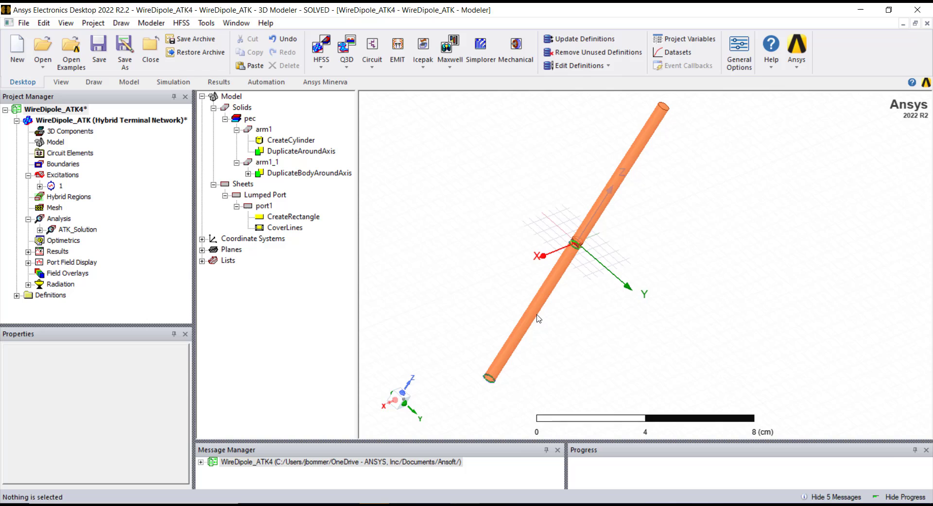
- Show the Results ribbon and expand the Results node to list the gain, return-loss and impedance reports
scroll(539, 326, "up", 1)
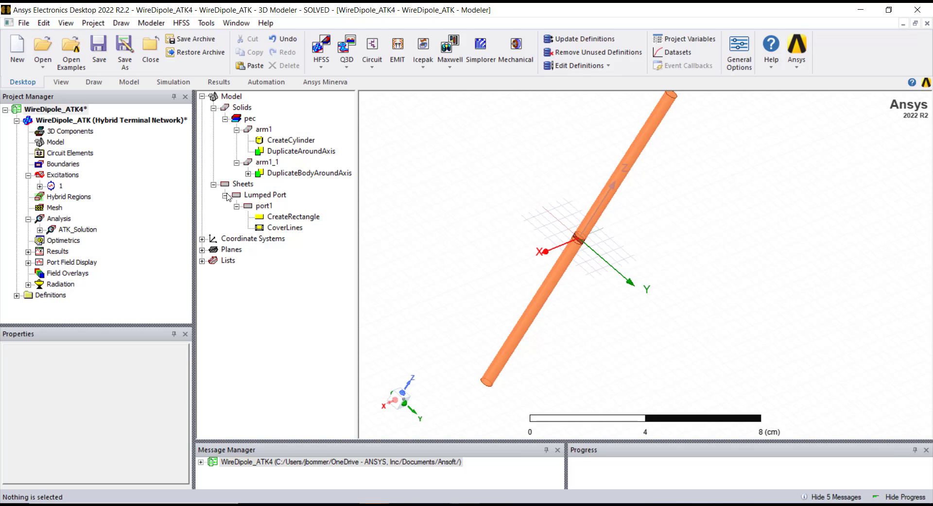
left_click(214, 83)
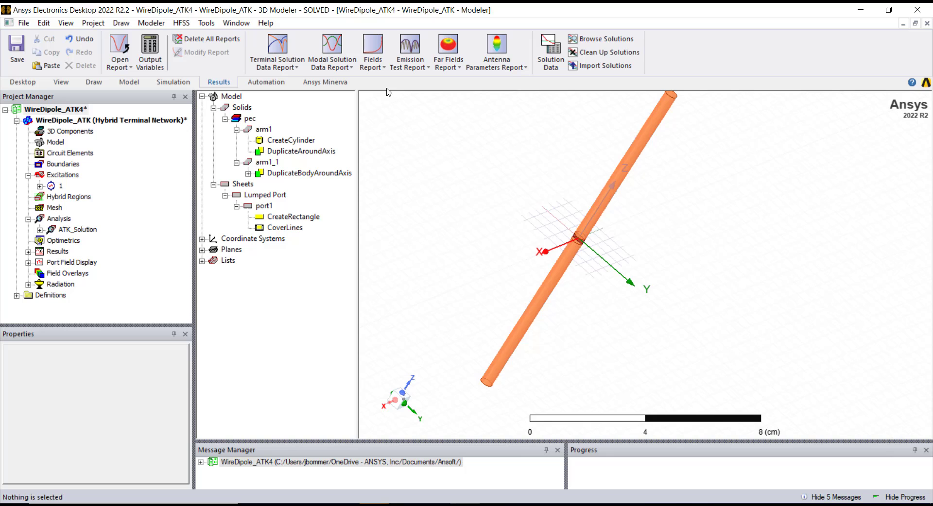
left_click(28, 252)
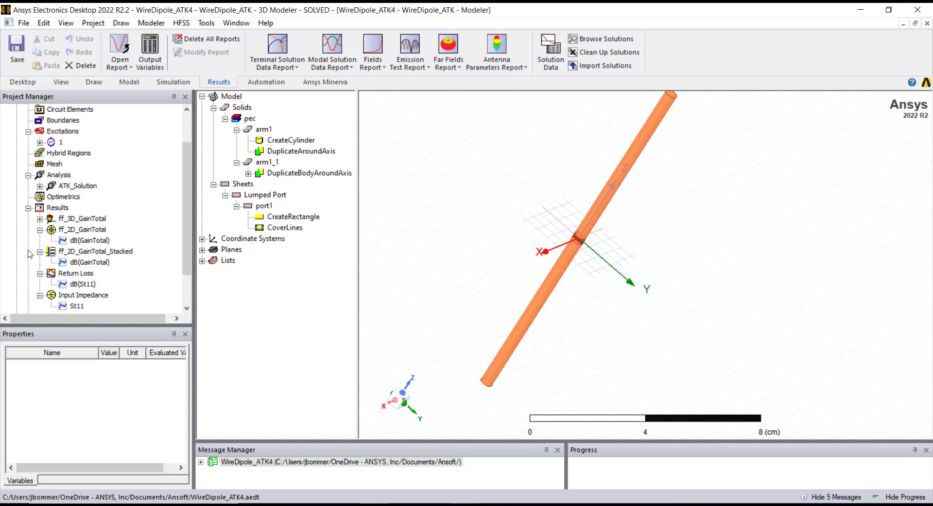
- Open the ff_3D_GainTotal 3D gain plot and rotate and zoom it
double_click(75, 220)
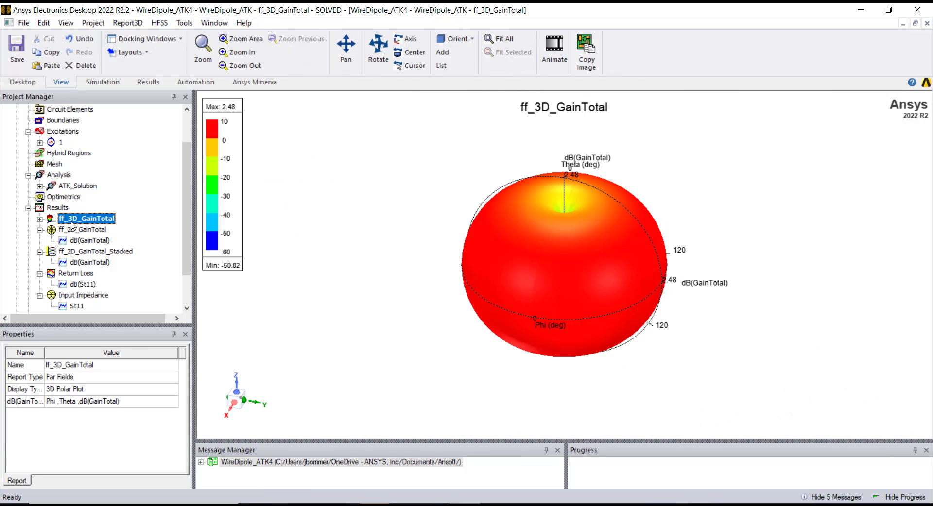
left_click_drag(559, 272, 590, 284)
scroll(598, 252, "up", 5)
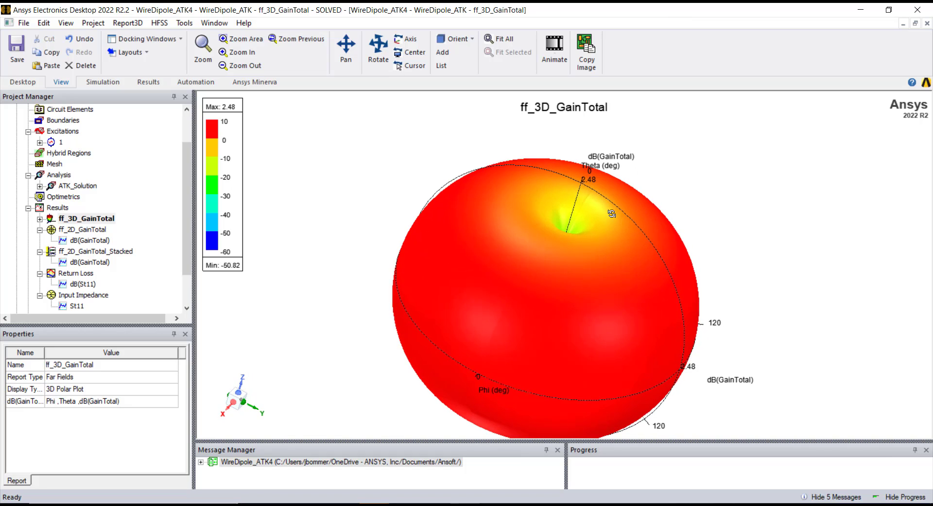
scroll(603, 243, "down", 3)
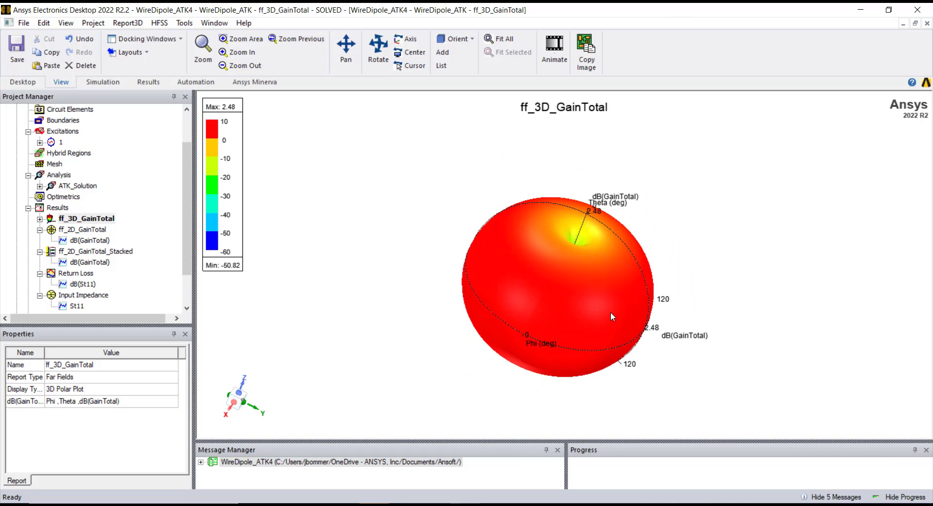
scroll(612, 313, "up", 2)
left_click_drag(710, 275, 700, 302)
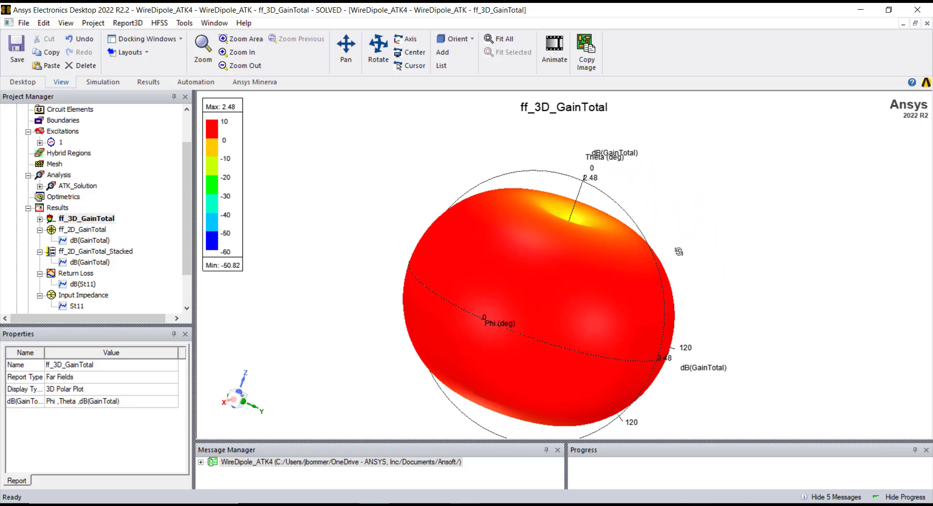
- Show ff_3D_GainTotal in the modeler window and select the WireDipole_ATK design
right_click(82, 221)
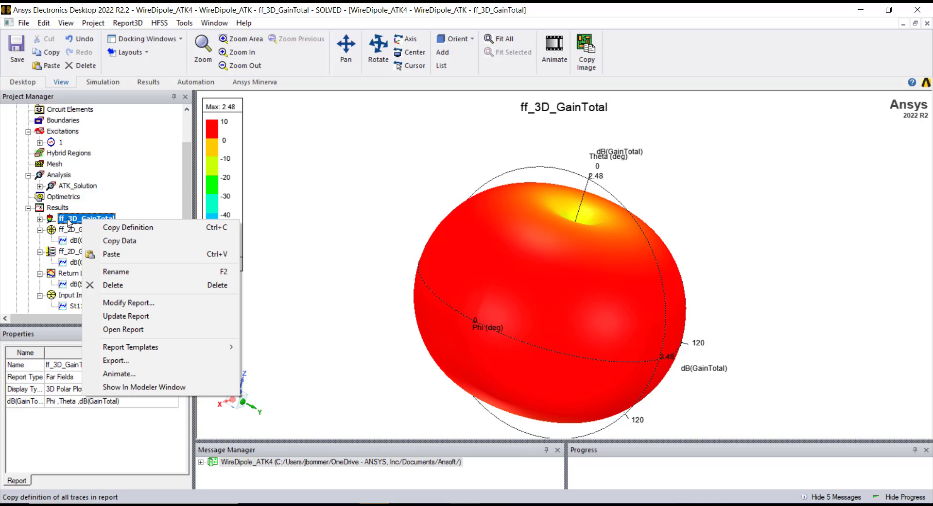
left_click(176, 389)
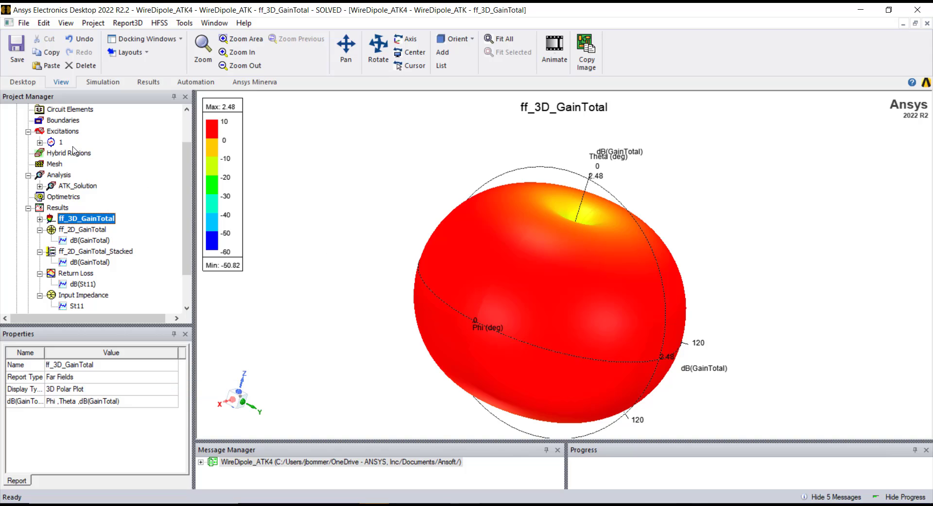
scroll(104, 221, "up", 2)
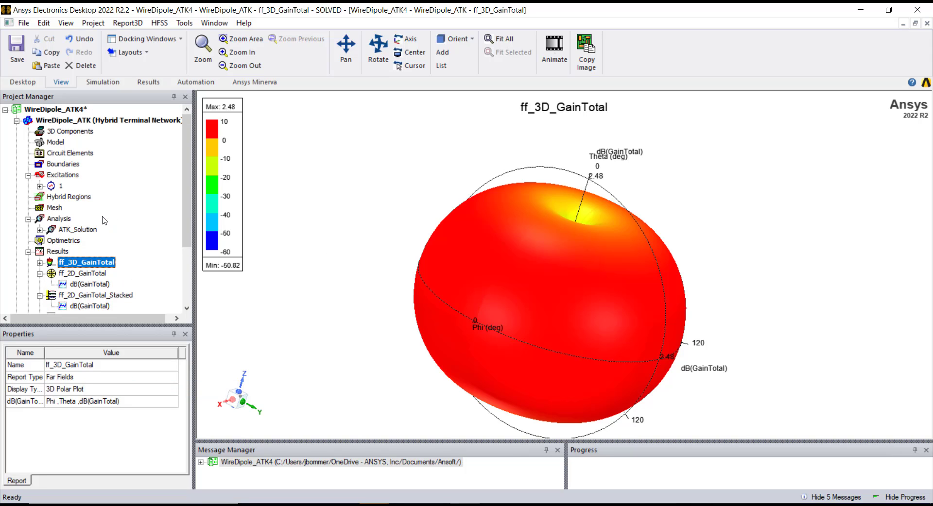
left_click(61, 122)
- Open WireDipole_ATK in the 3D Modeler and orient the dipole upright within the red gain doughnut
double_click(62, 121)
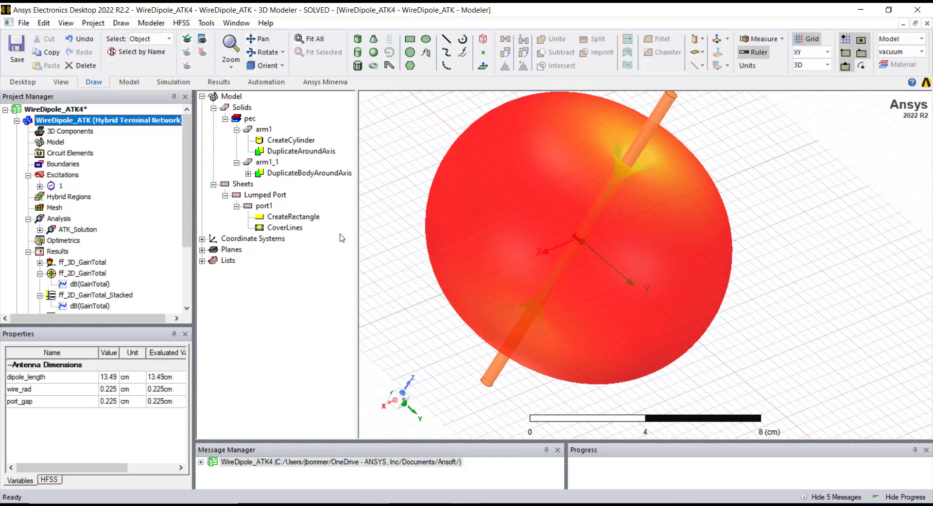
left_click_drag(616, 261, 580, 228)
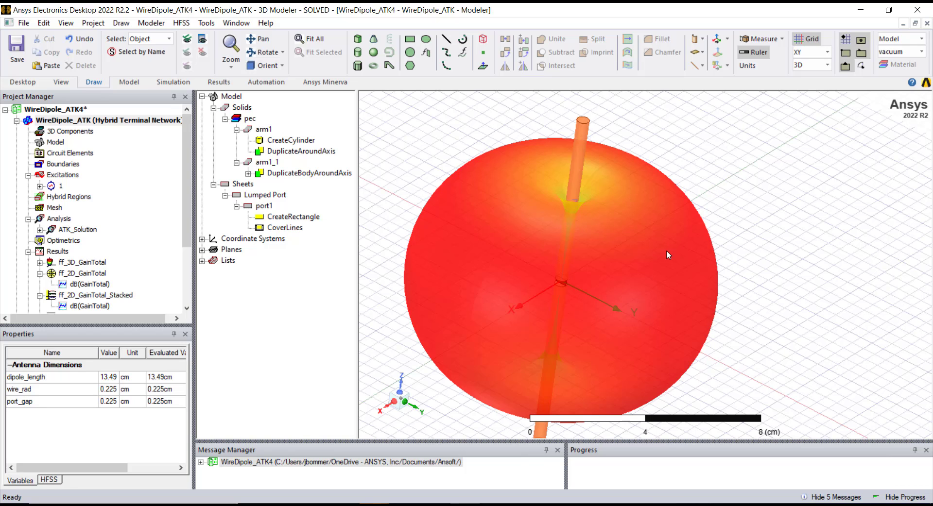
scroll(574, 334, "up", 3)
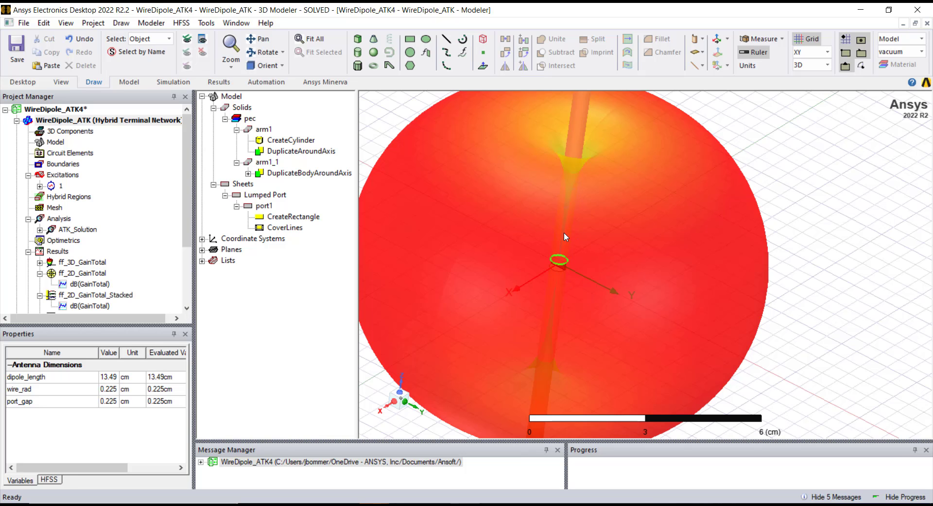
scroll(564, 237, "down", 3)
left_click_drag(704, 238, 531, 259, "alt")
scroll(532, 258, "down", 1)
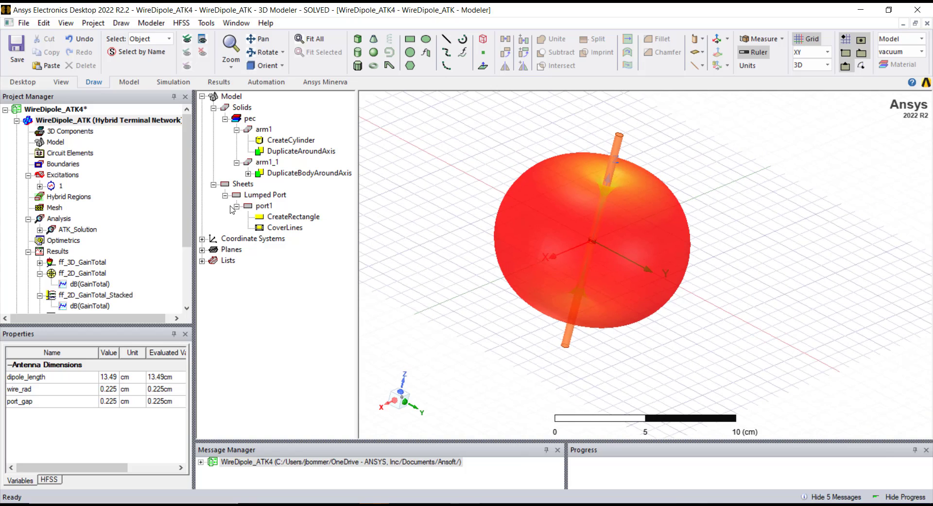